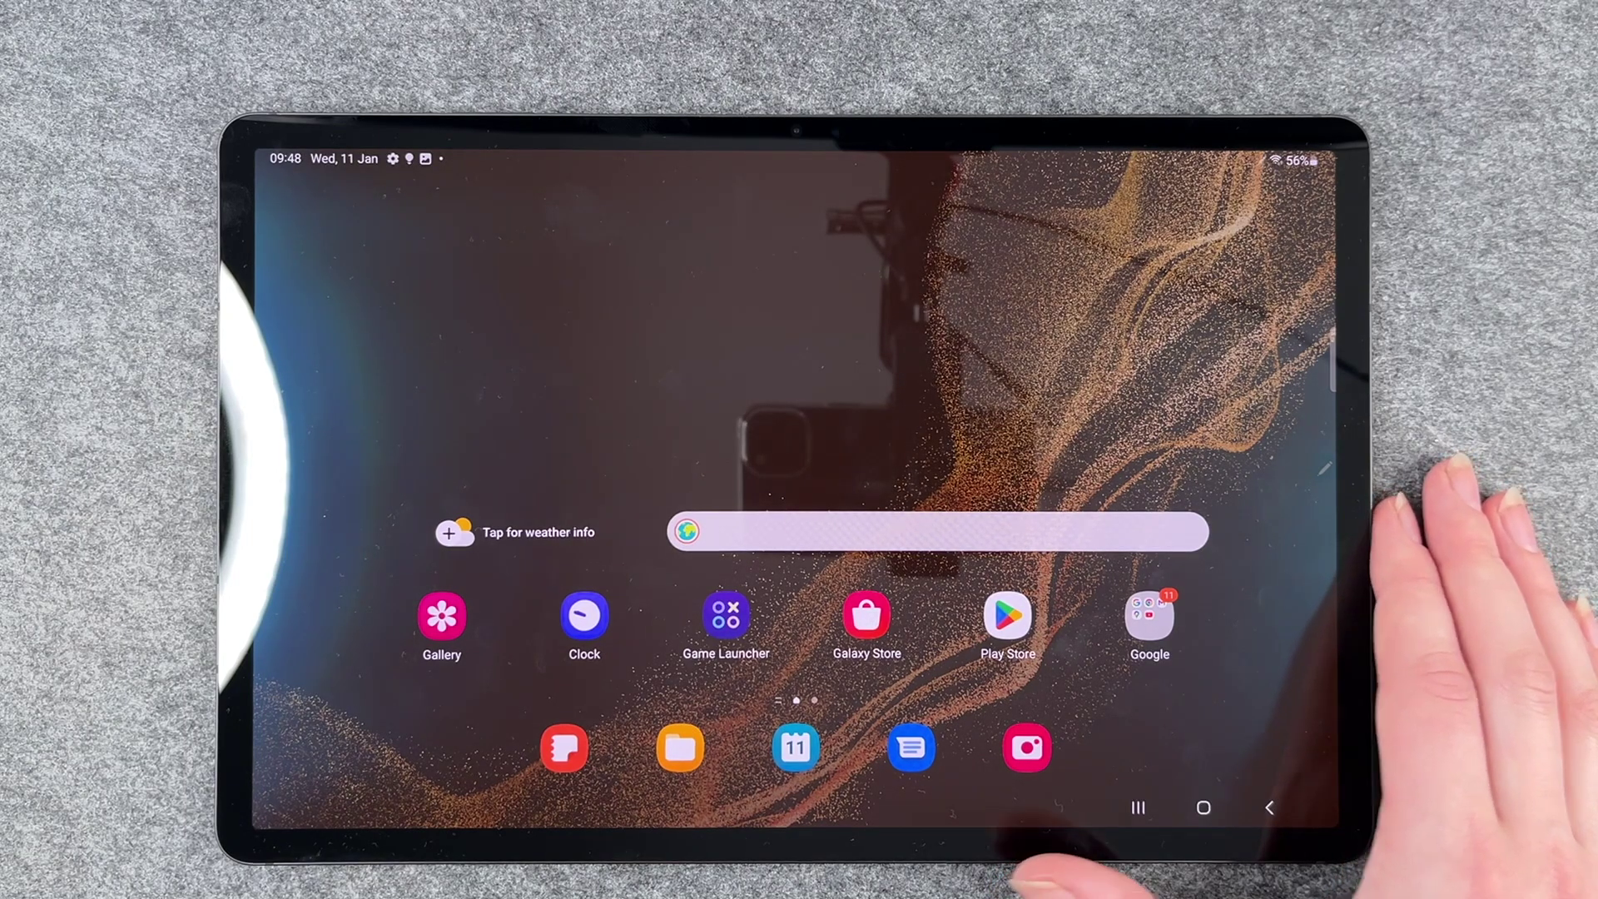
# Turn on the Dark mode tile in expanded quick settings and return to the home screen.
pyautogui.moveTo(1261, 155); pyautogui.dragTo(1260, 375)
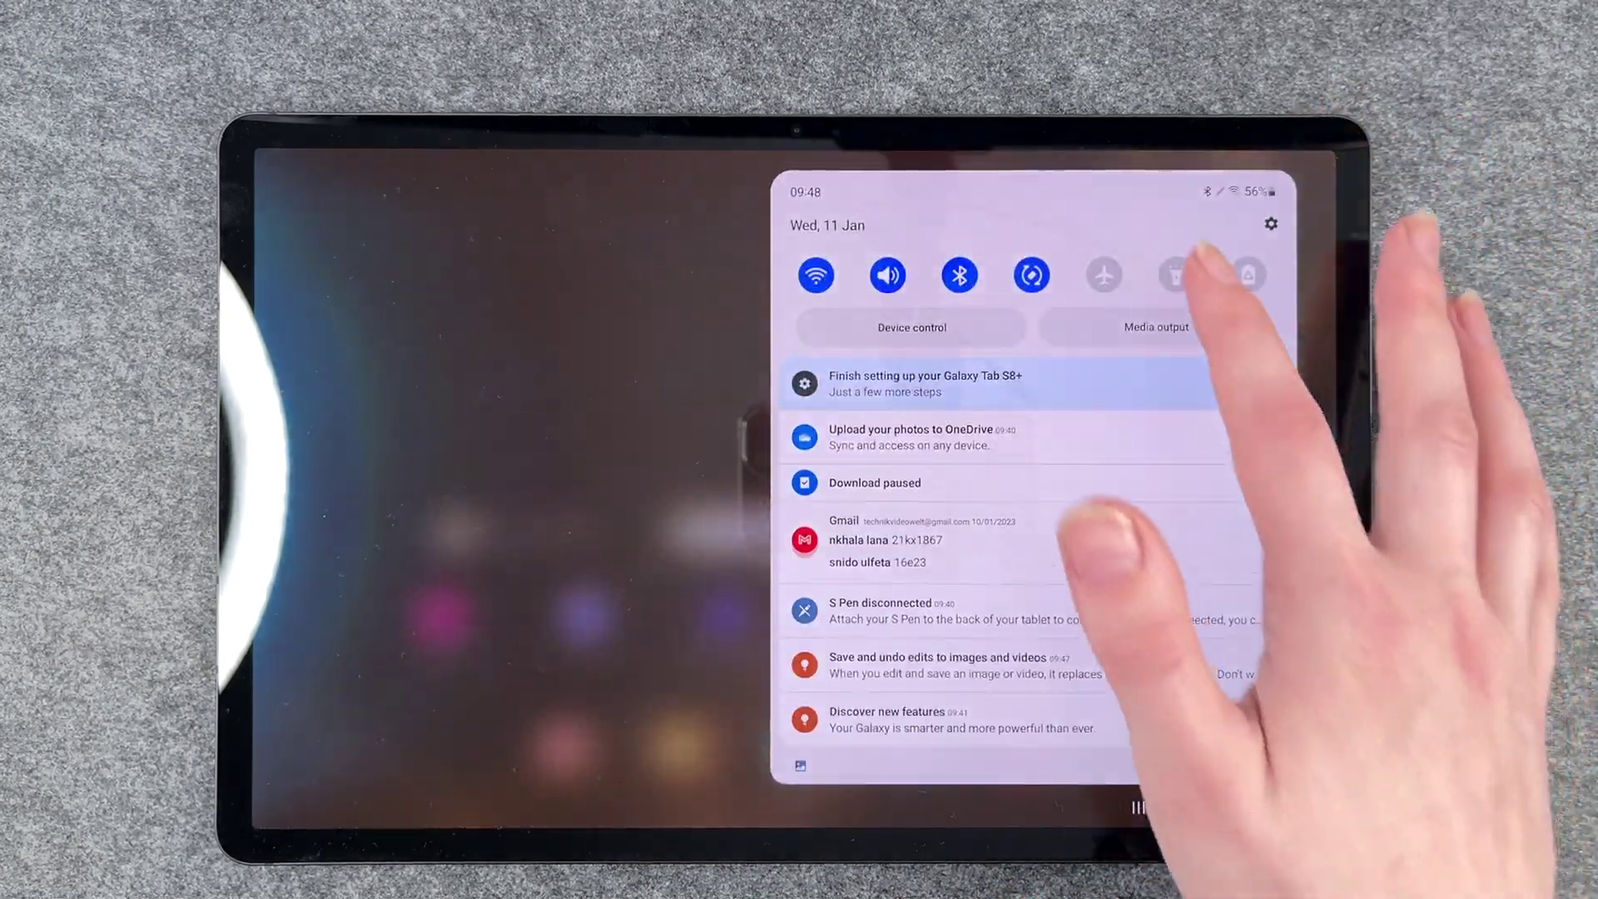
pyautogui.moveTo(1212, 287); pyautogui.dragTo(1196, 538)
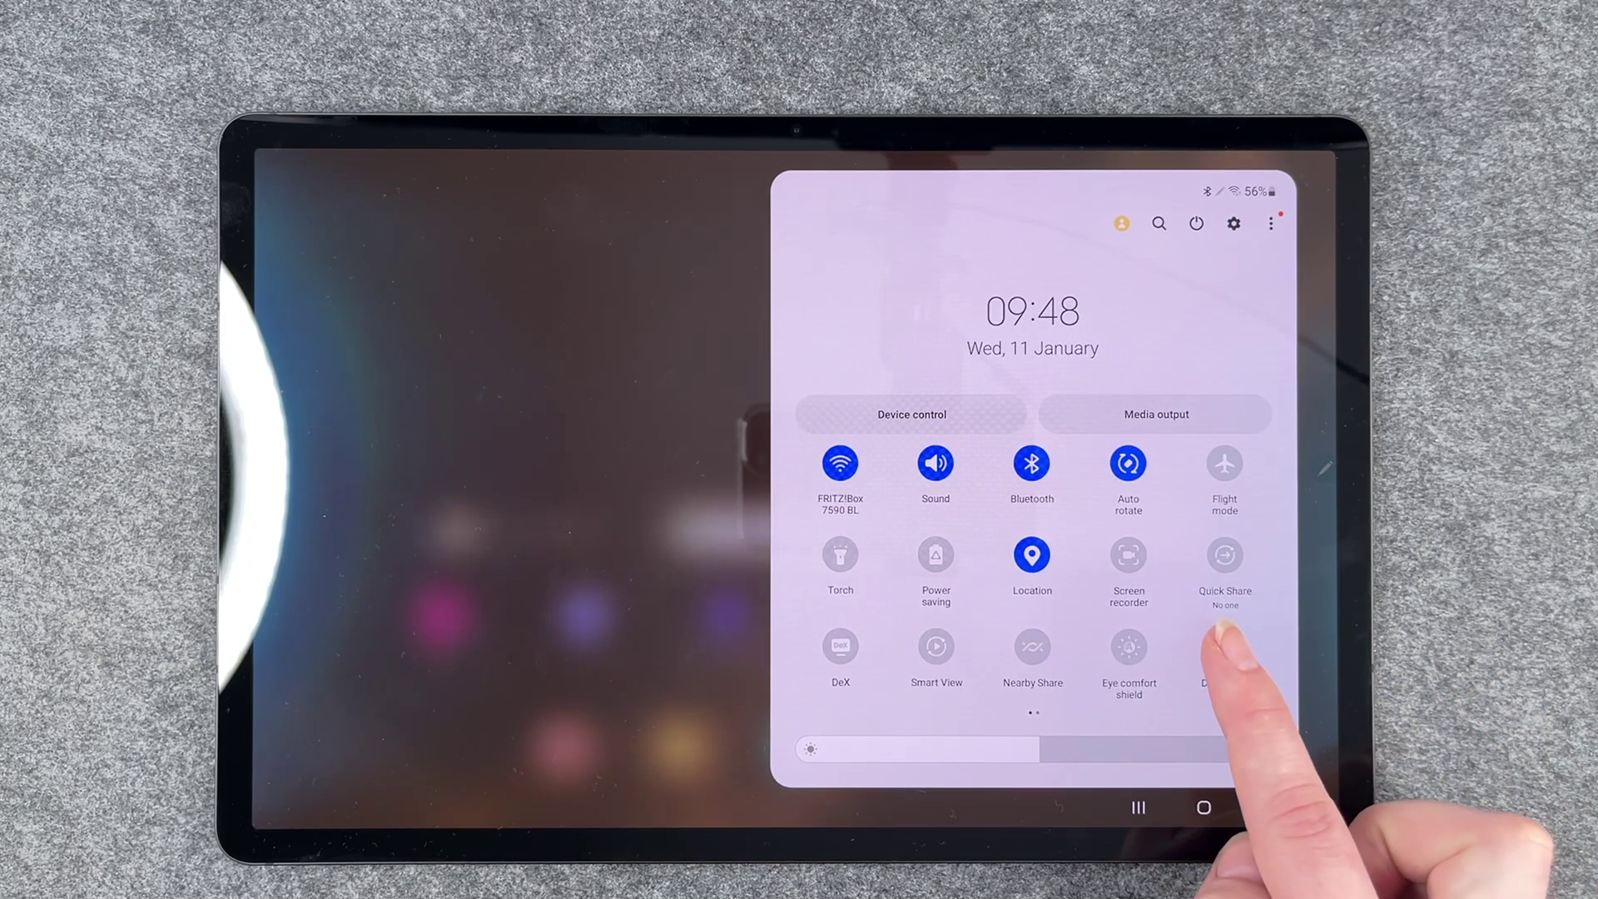
pyautogui.click(1224, 648)
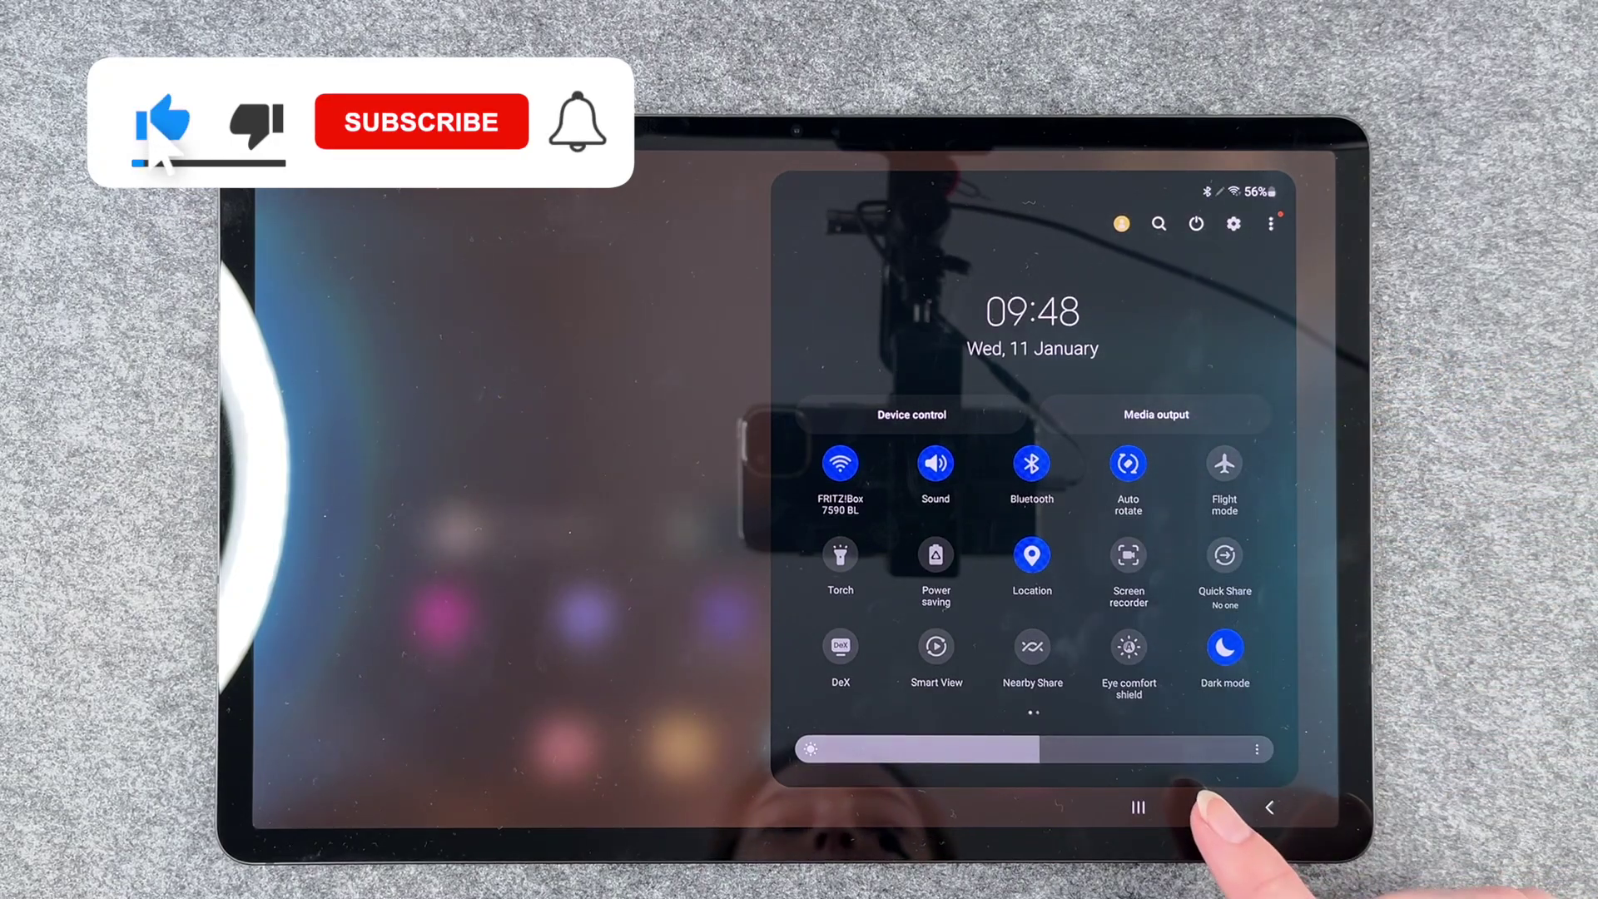
pyautogui.click(1269, 808)
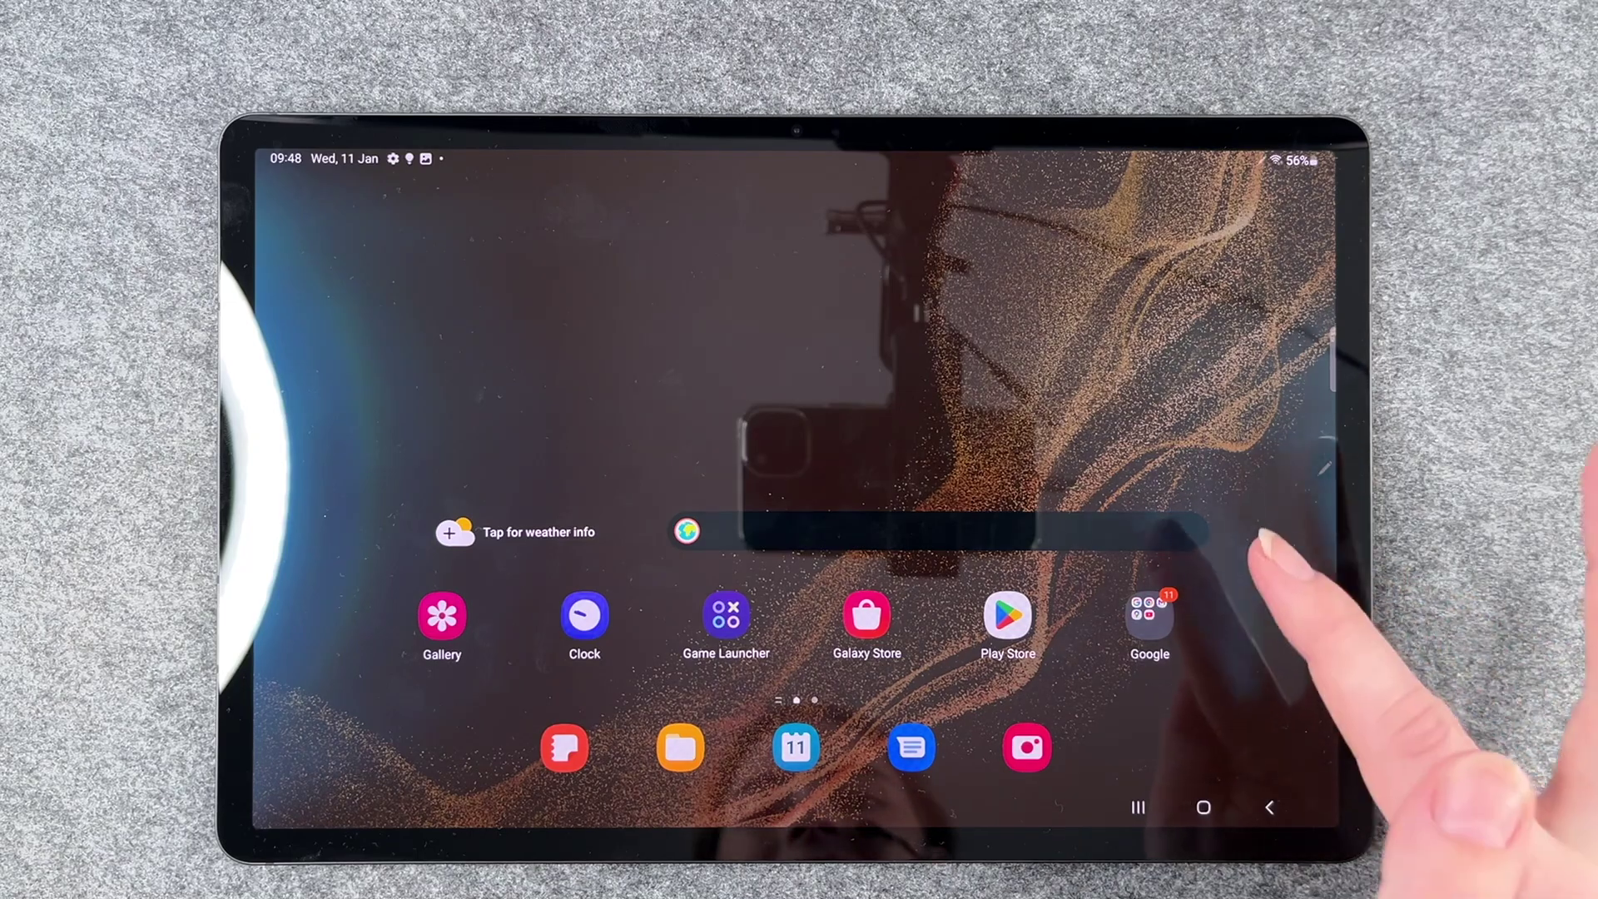
# Open Settings from the app drawer and go to the Display page.
pyautogui.moveTo(1286, 537); pyautogui.dragTo(1249, 312)
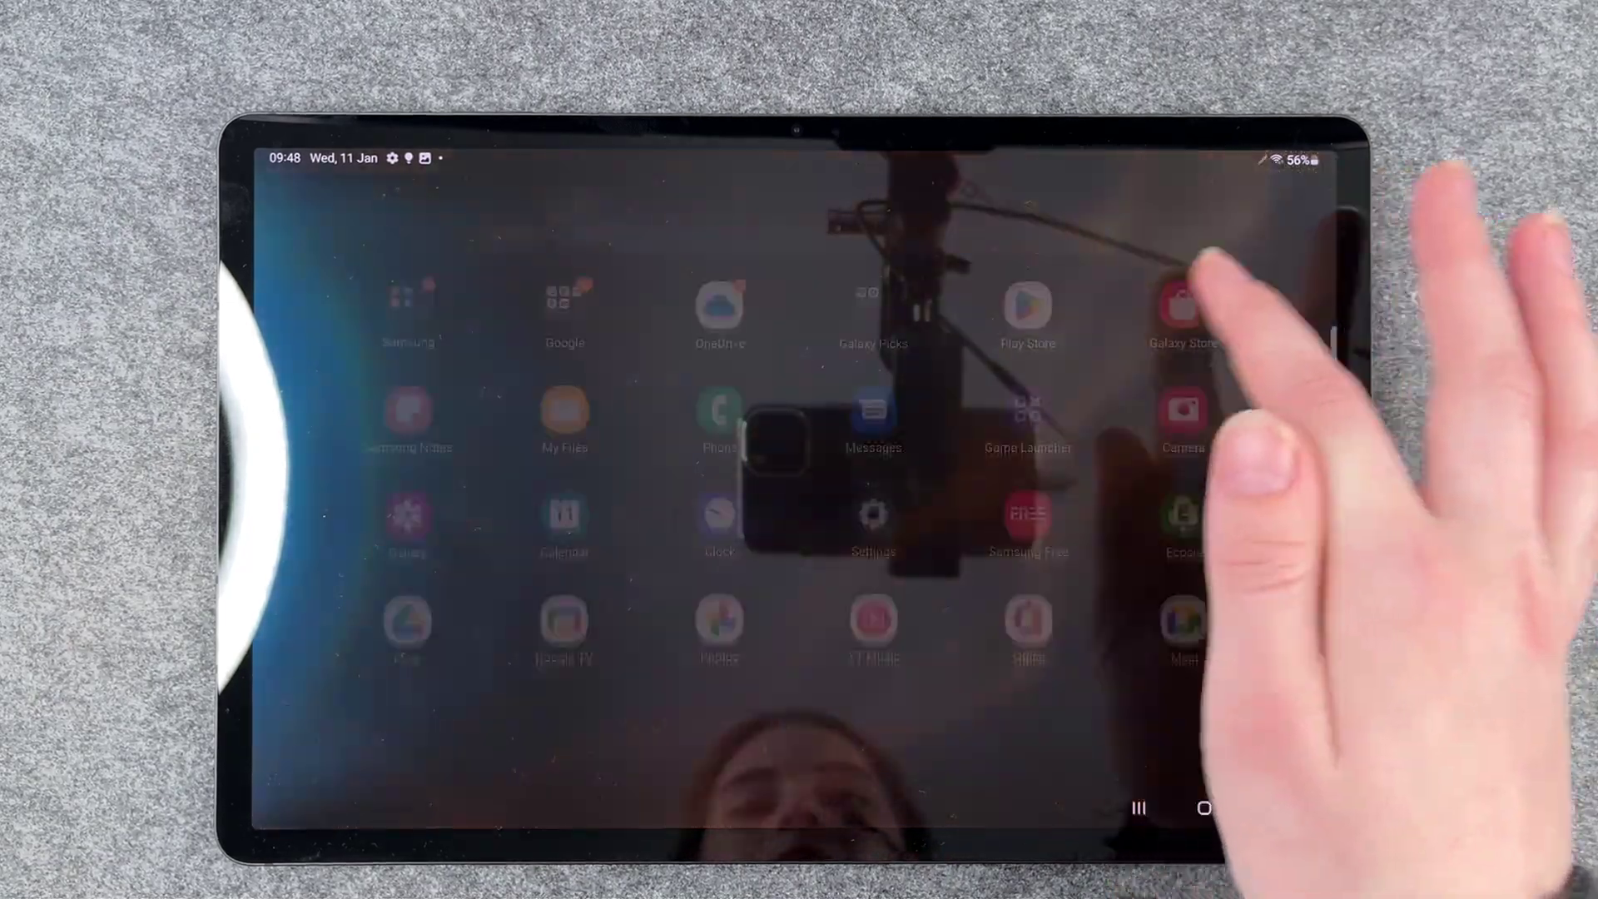
pyautogui.click(874, 517)
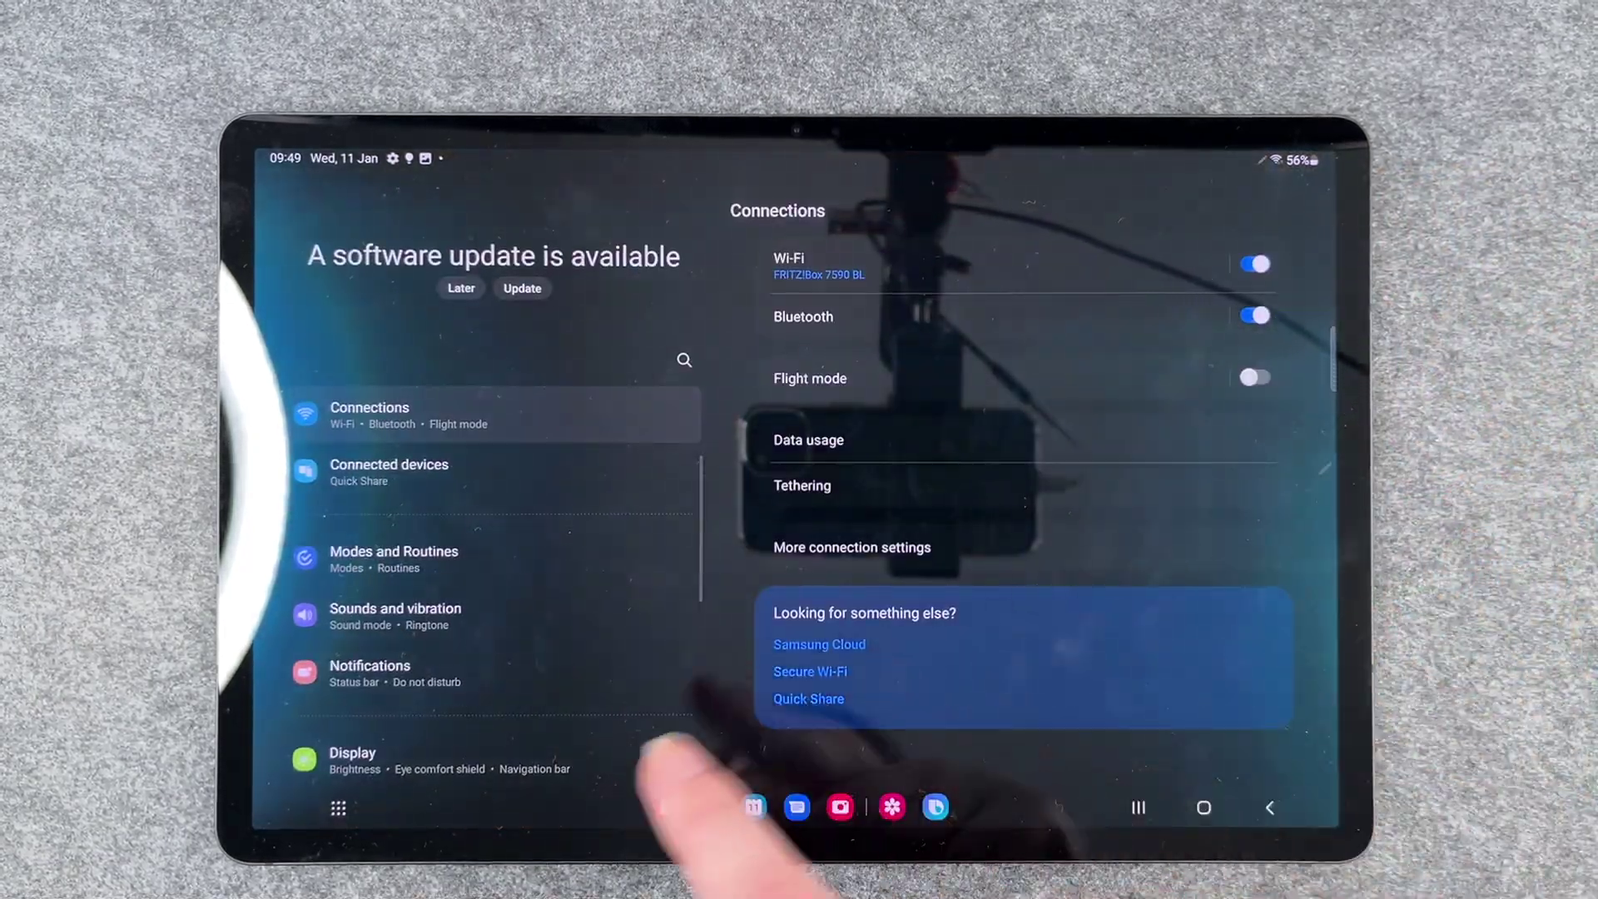
pyautogui.moveTo(425, 699); pyautogui.dragTo(494, 613)
pyautogui.click(500, 609)
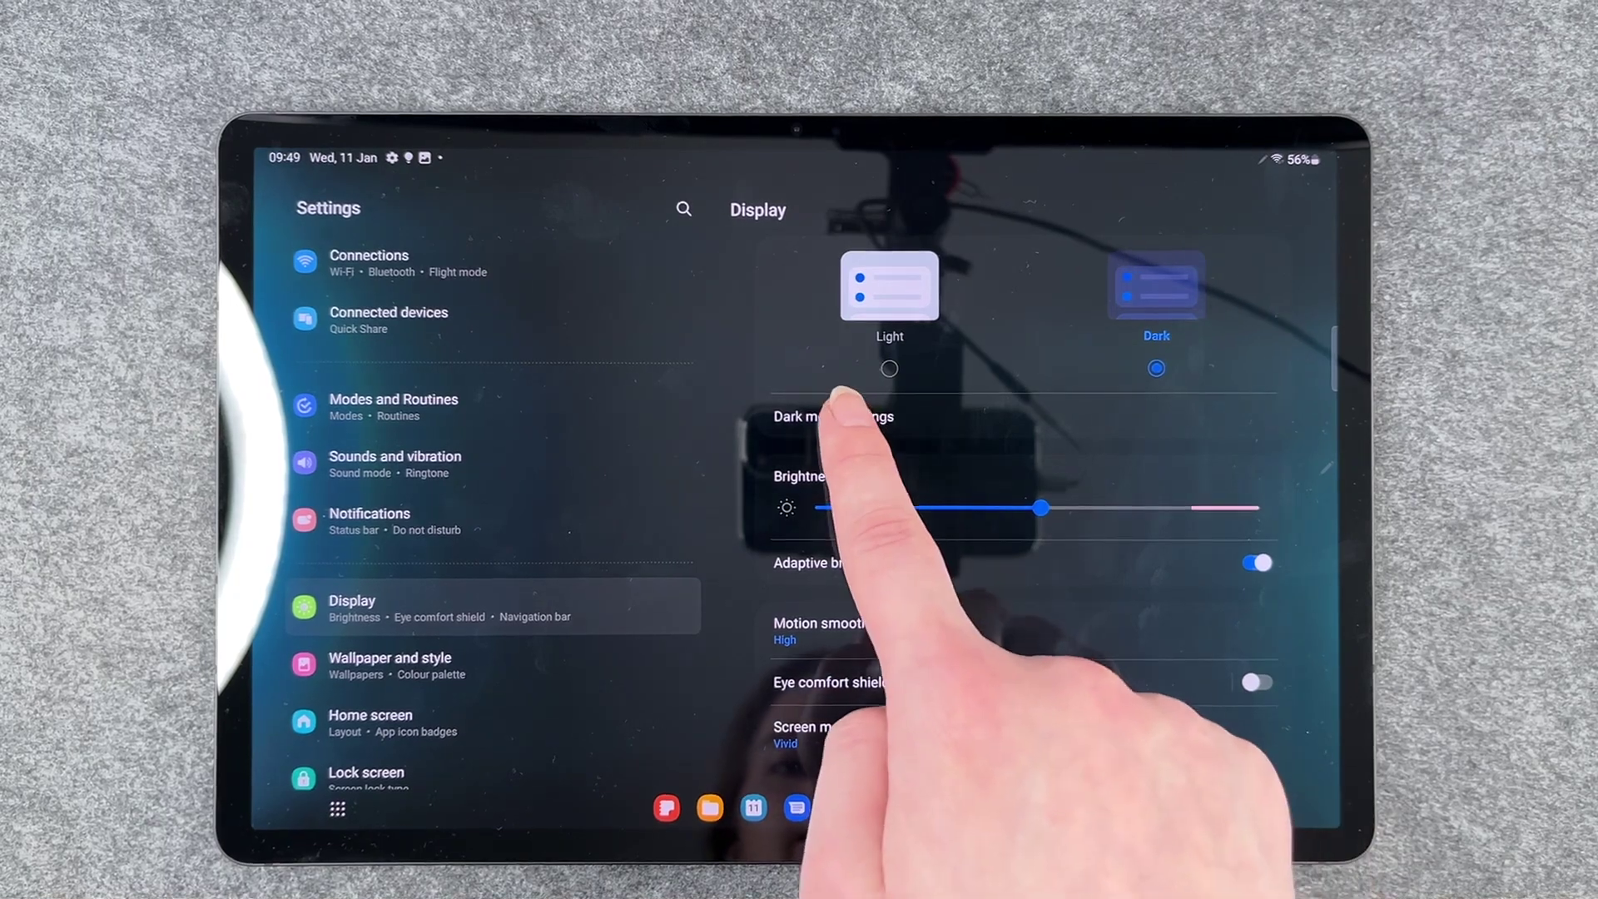
# In Dark mode settings, enable the sunset-to-sunrise 'Turn on as scheduled' option.
pyautogui.click(849, 419)
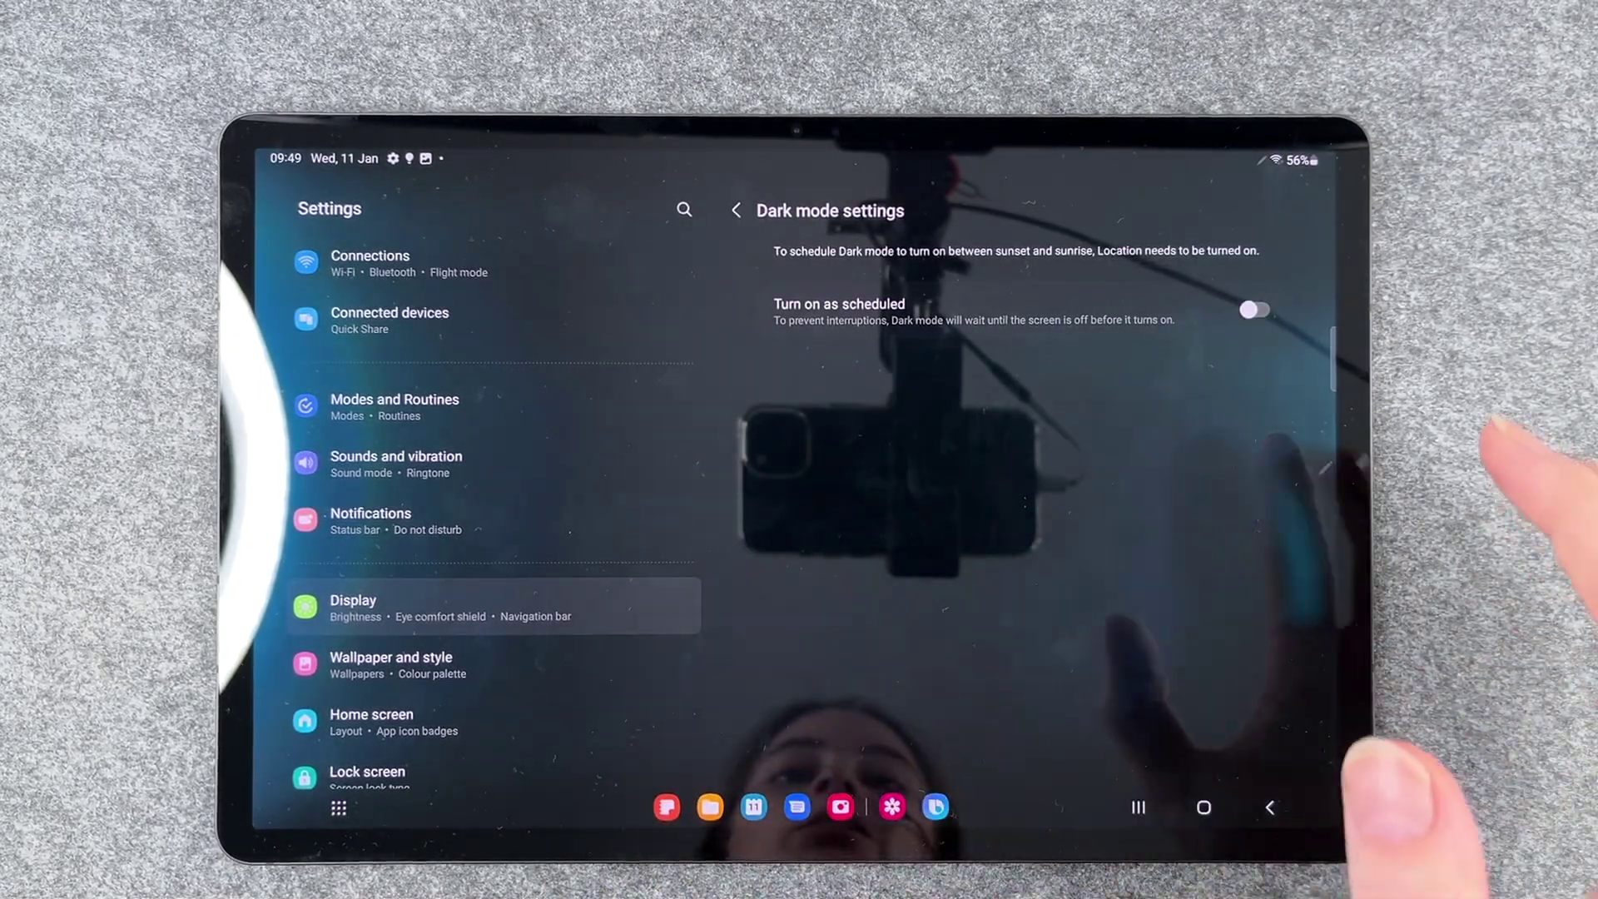
pyautogui.click(1253, 310)
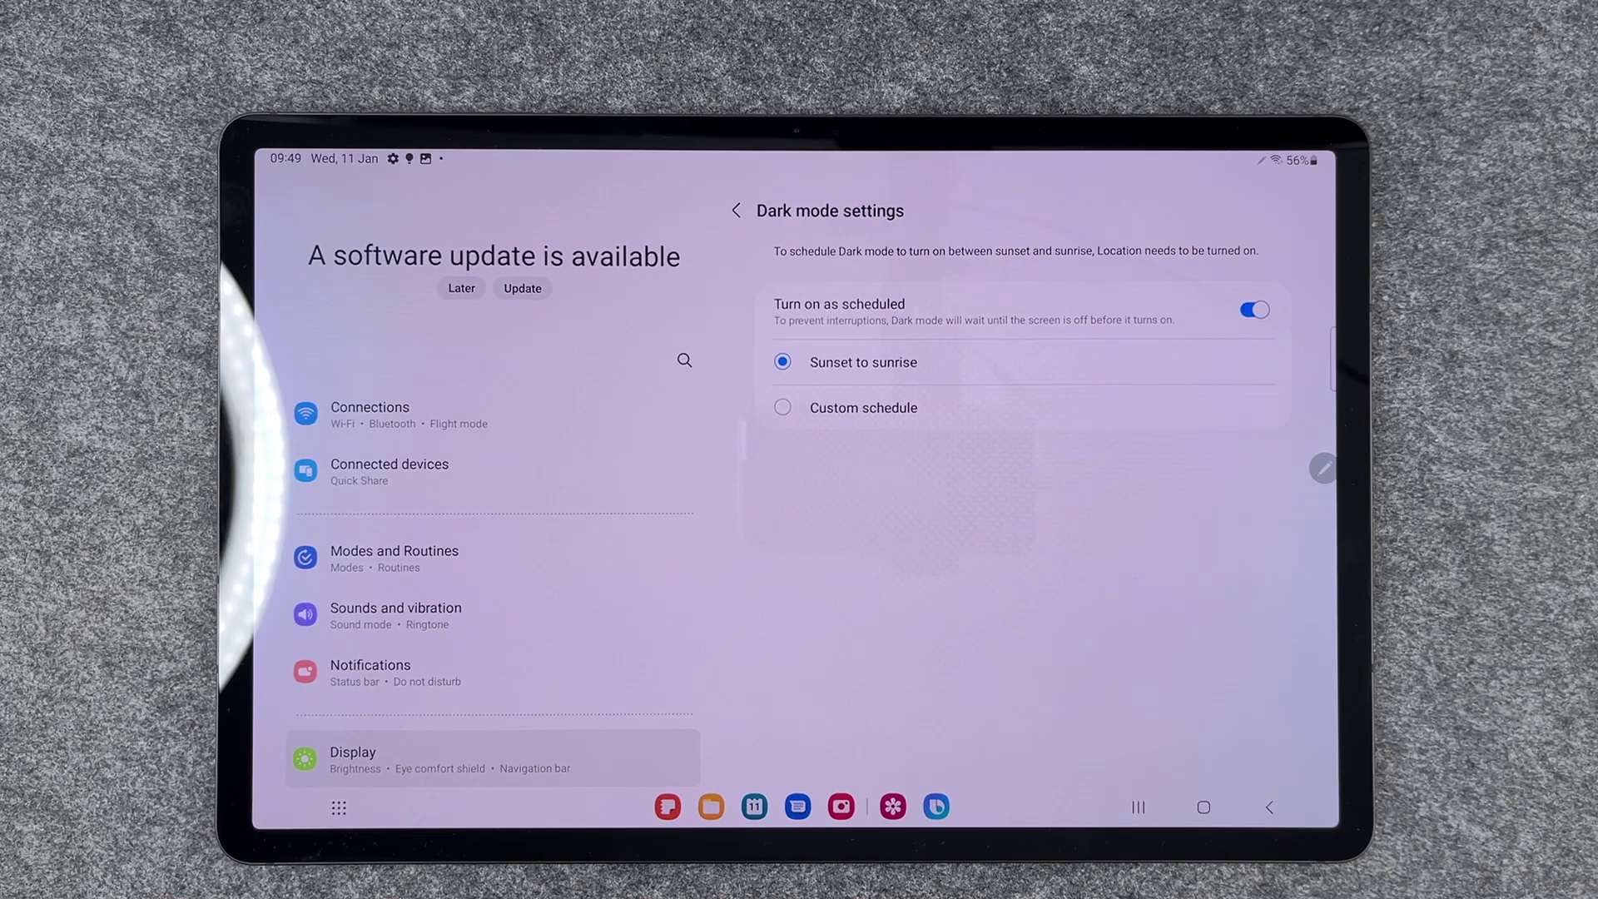
# Switch dark mode to a custom schedule starting at 20:00.
pyautogui.click(779, 408)
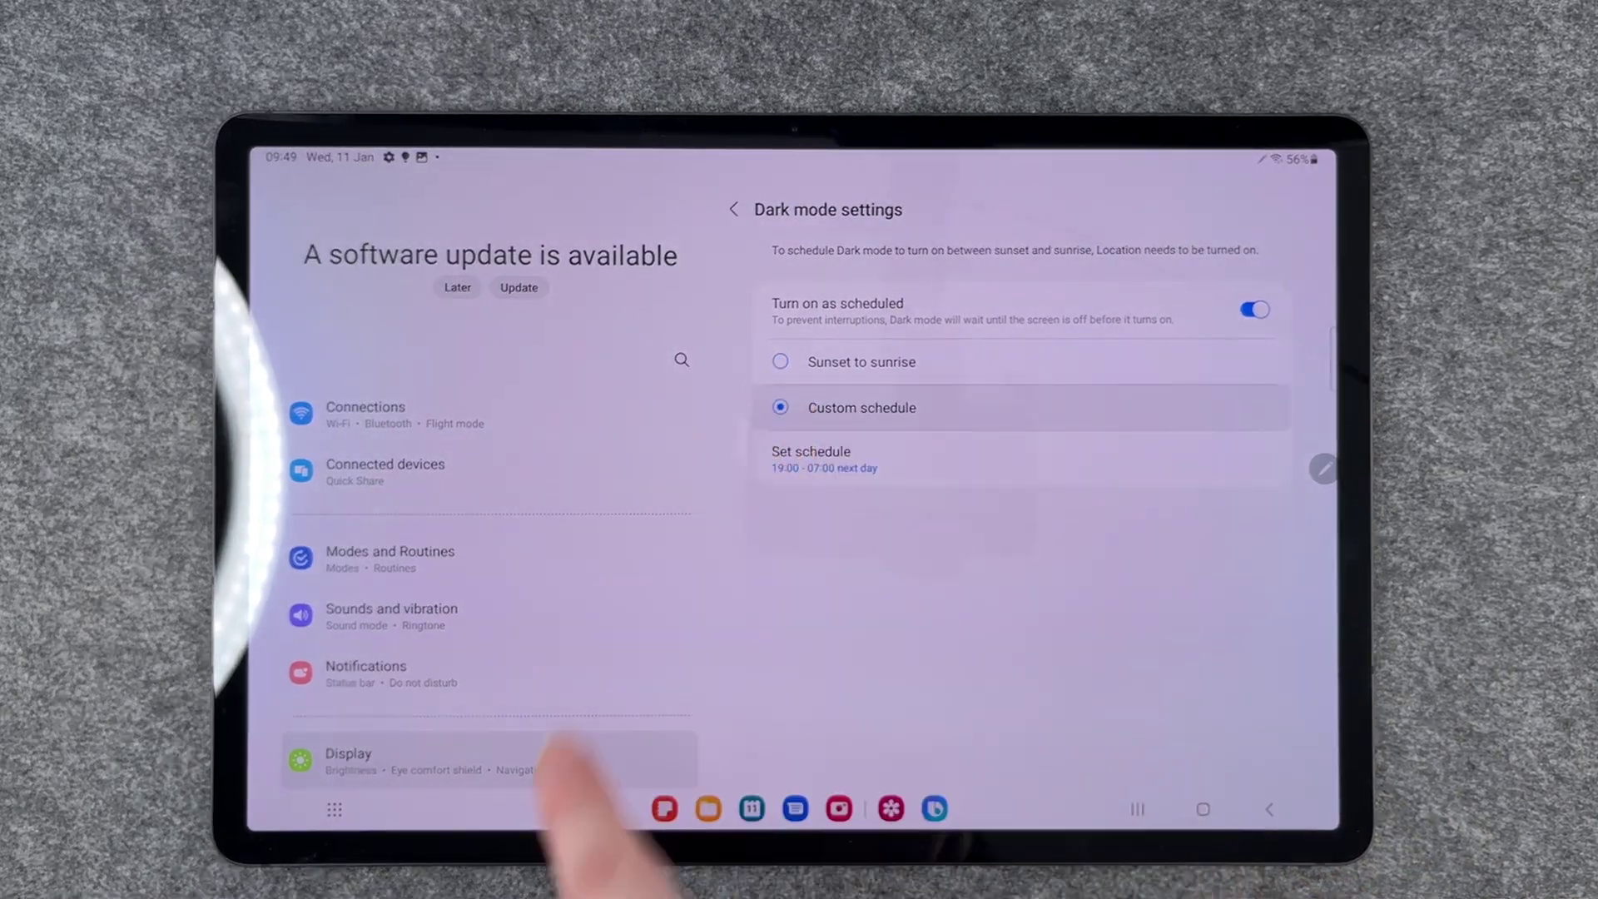
pyautogui.click(824, 457)
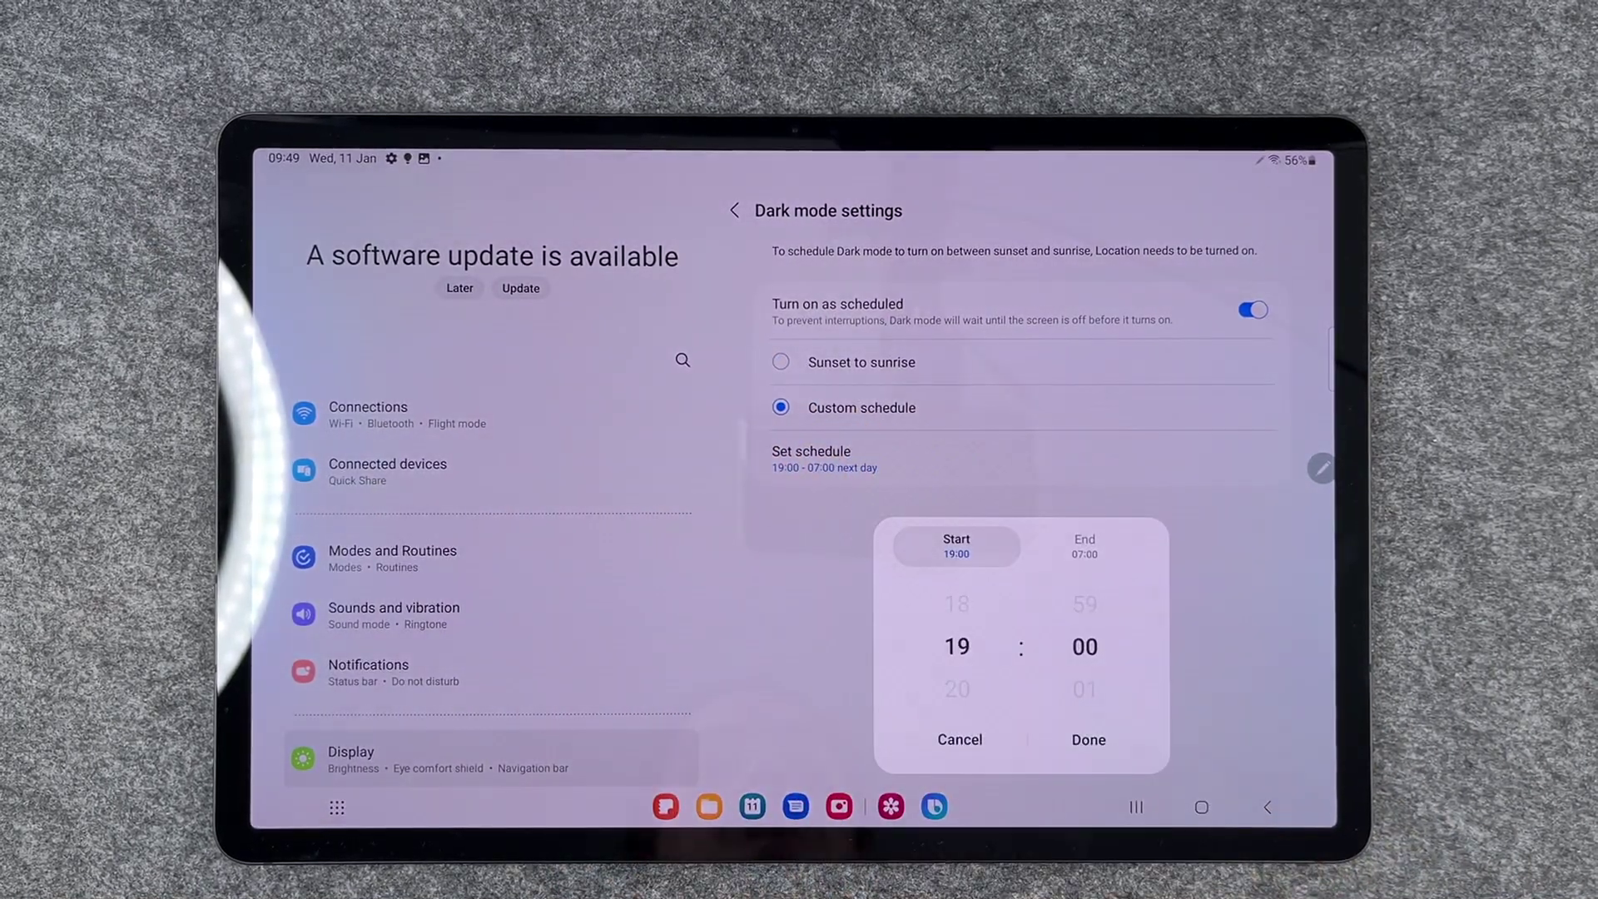
pyautogui.moveTo(957, 674); pyautogui.dragTo(956, 625)
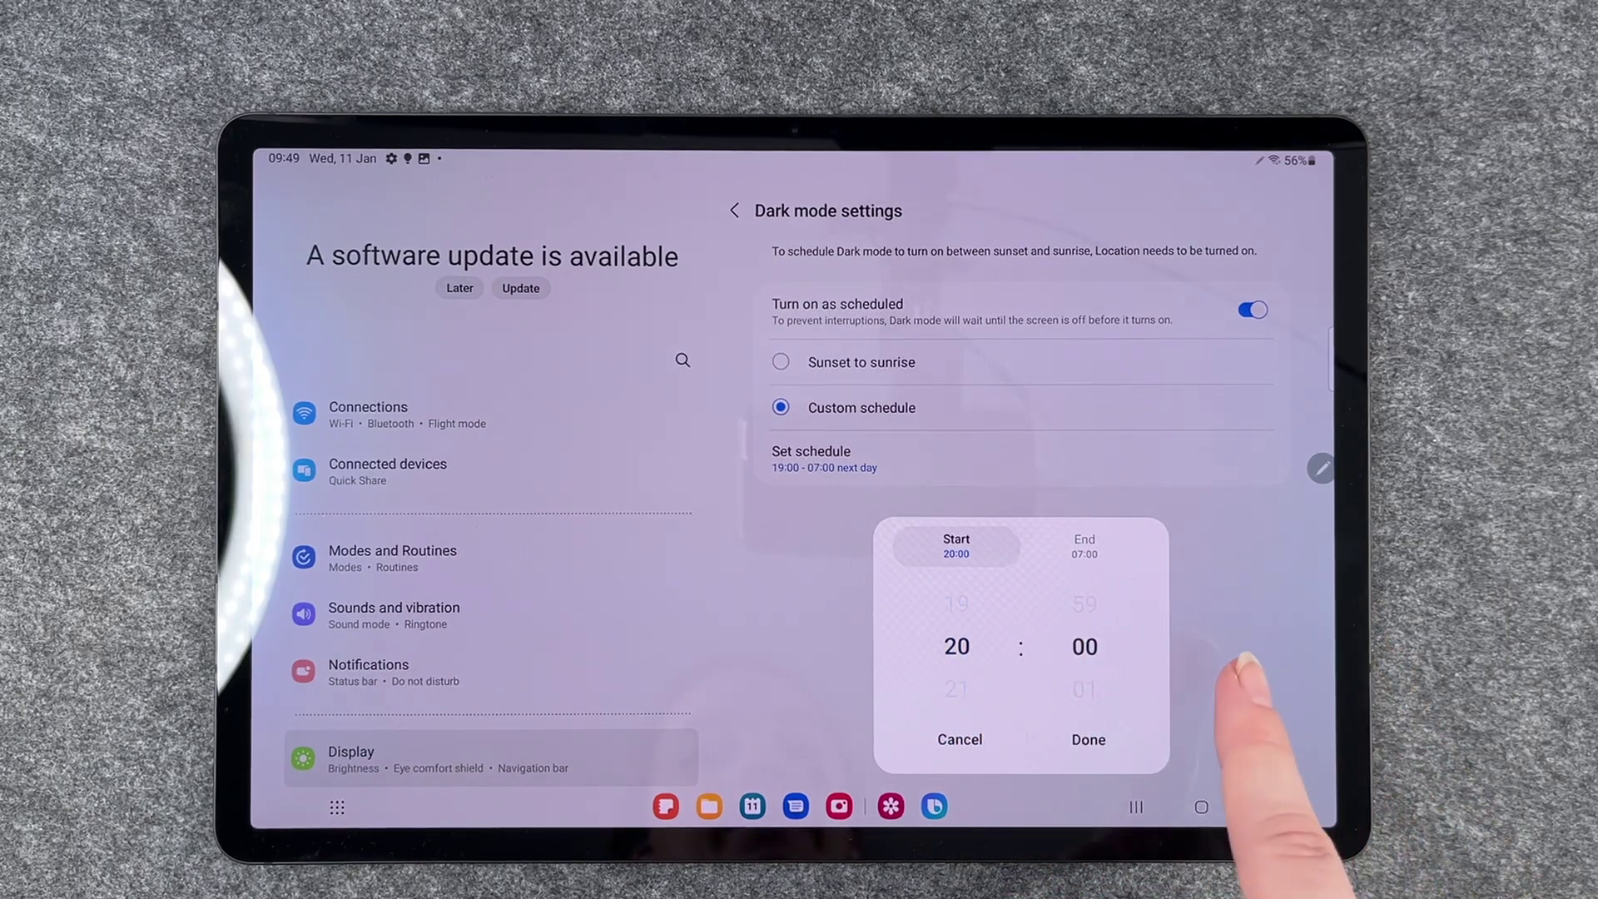
pyautogui.click(1089, 739)
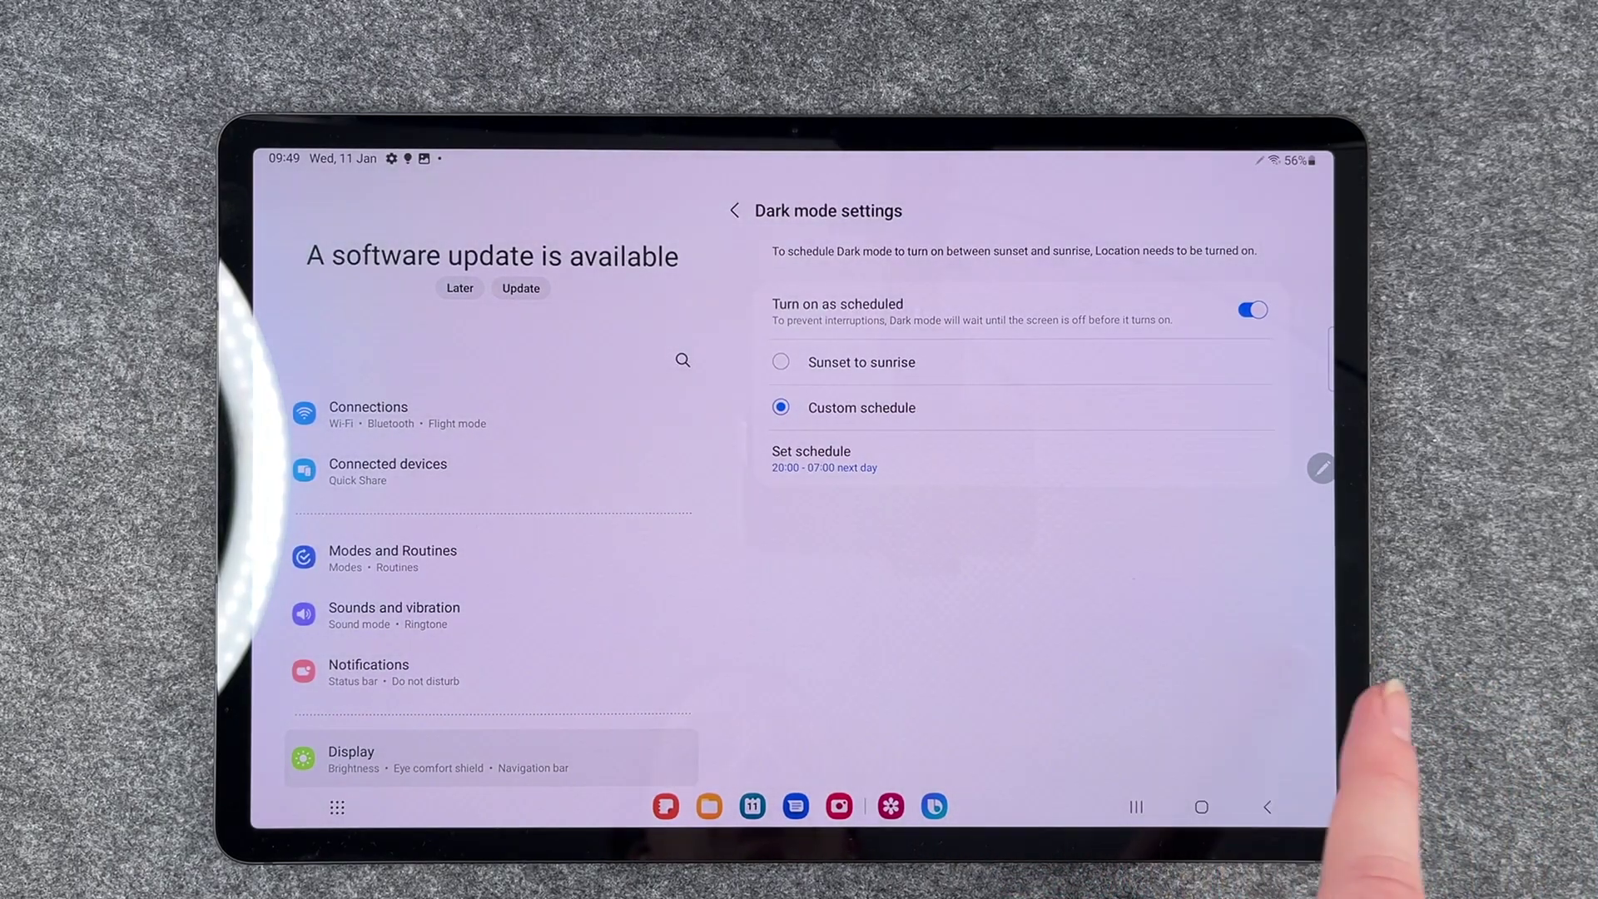
# Set the custom schedule's end time to 08:00 the next day.
pyautogui.click(968, 456)
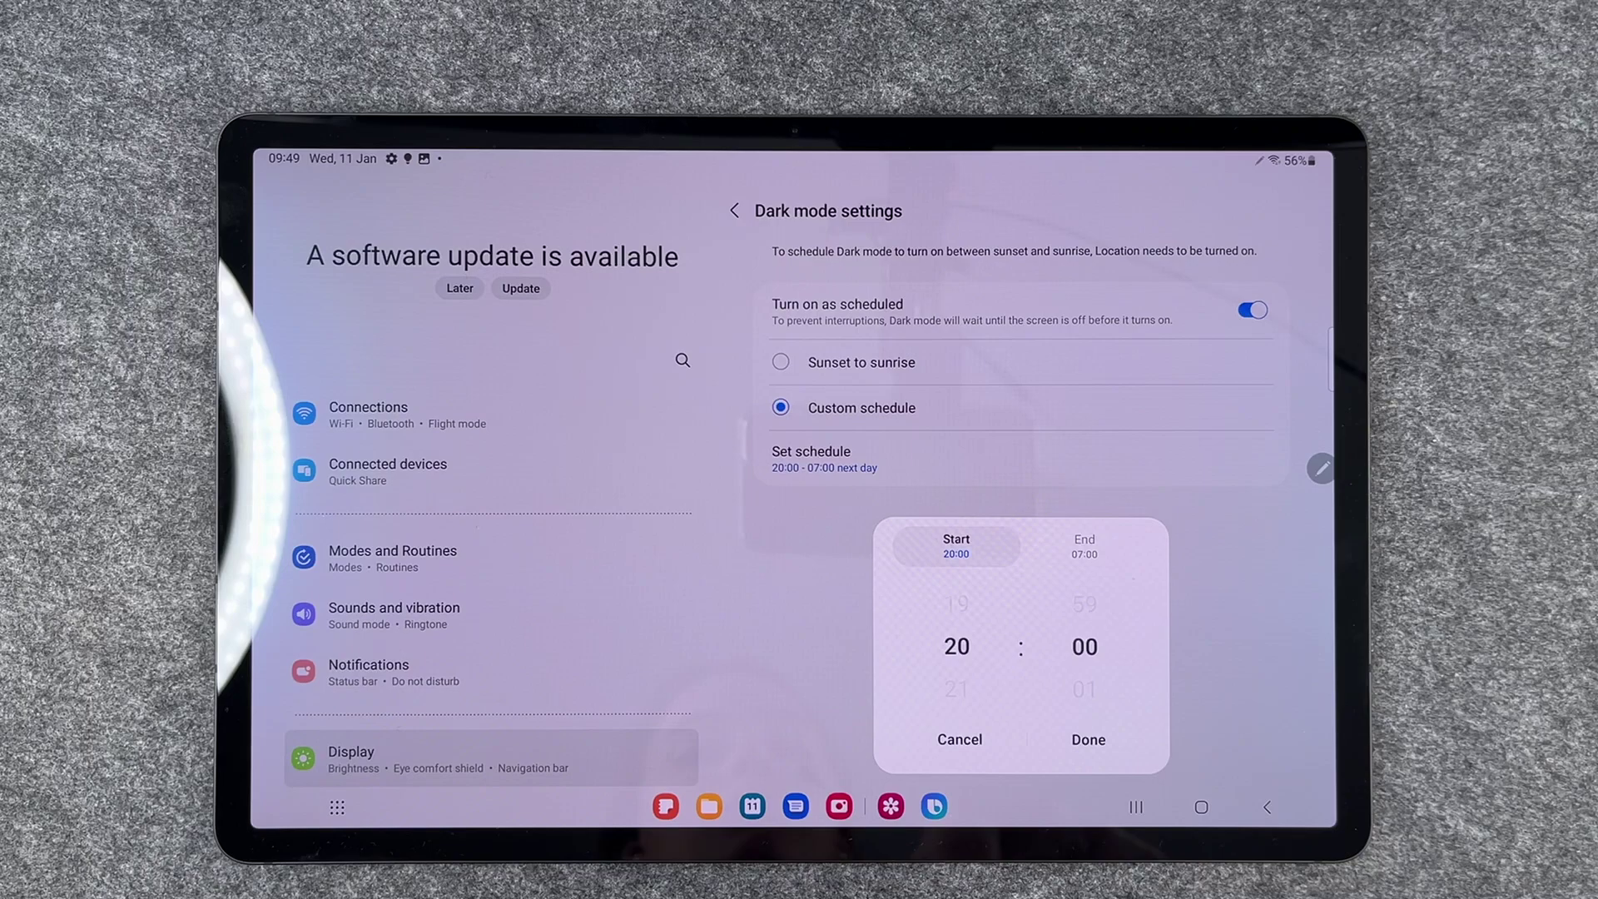
pyautogui.click(1083, 545)
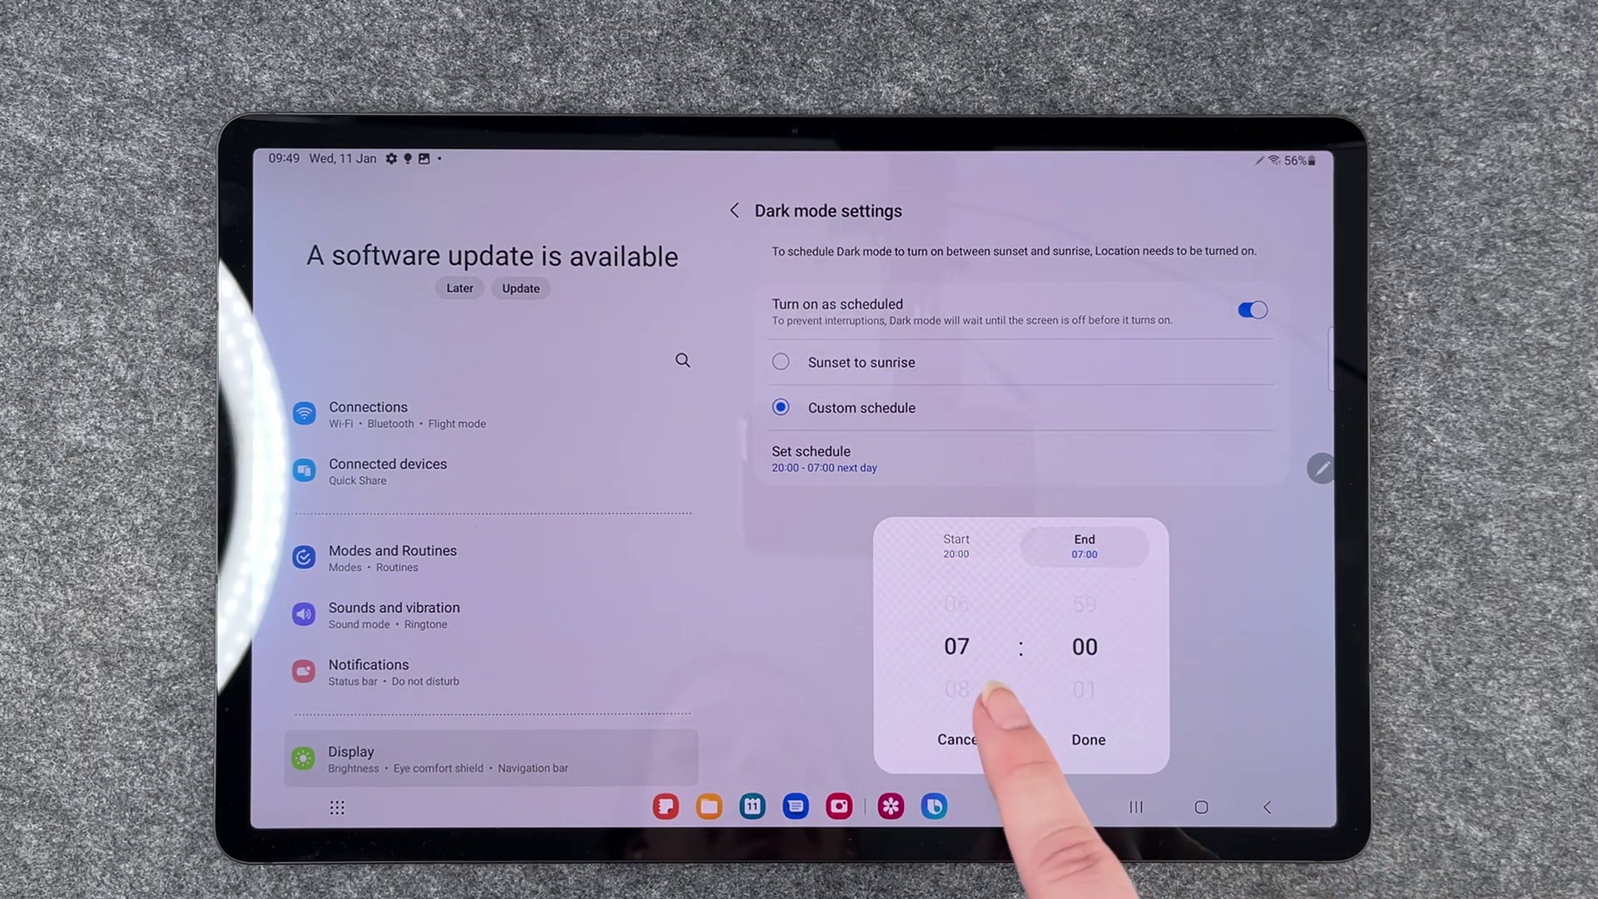
pyautogui.click(956, 689)
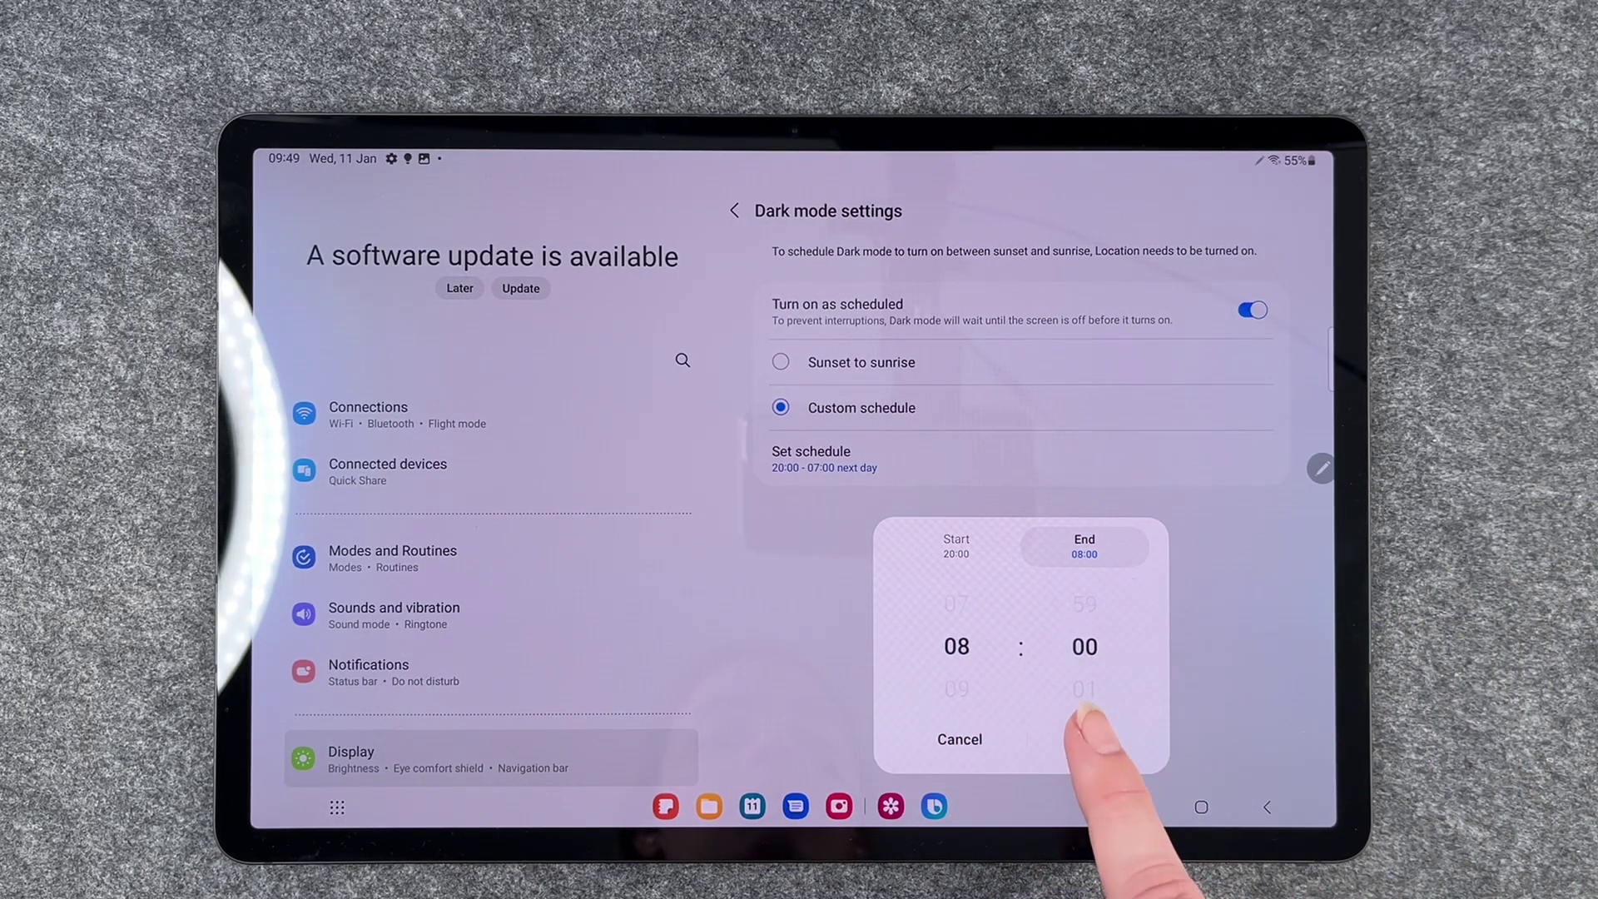
pyautogui.click(1089, 740)
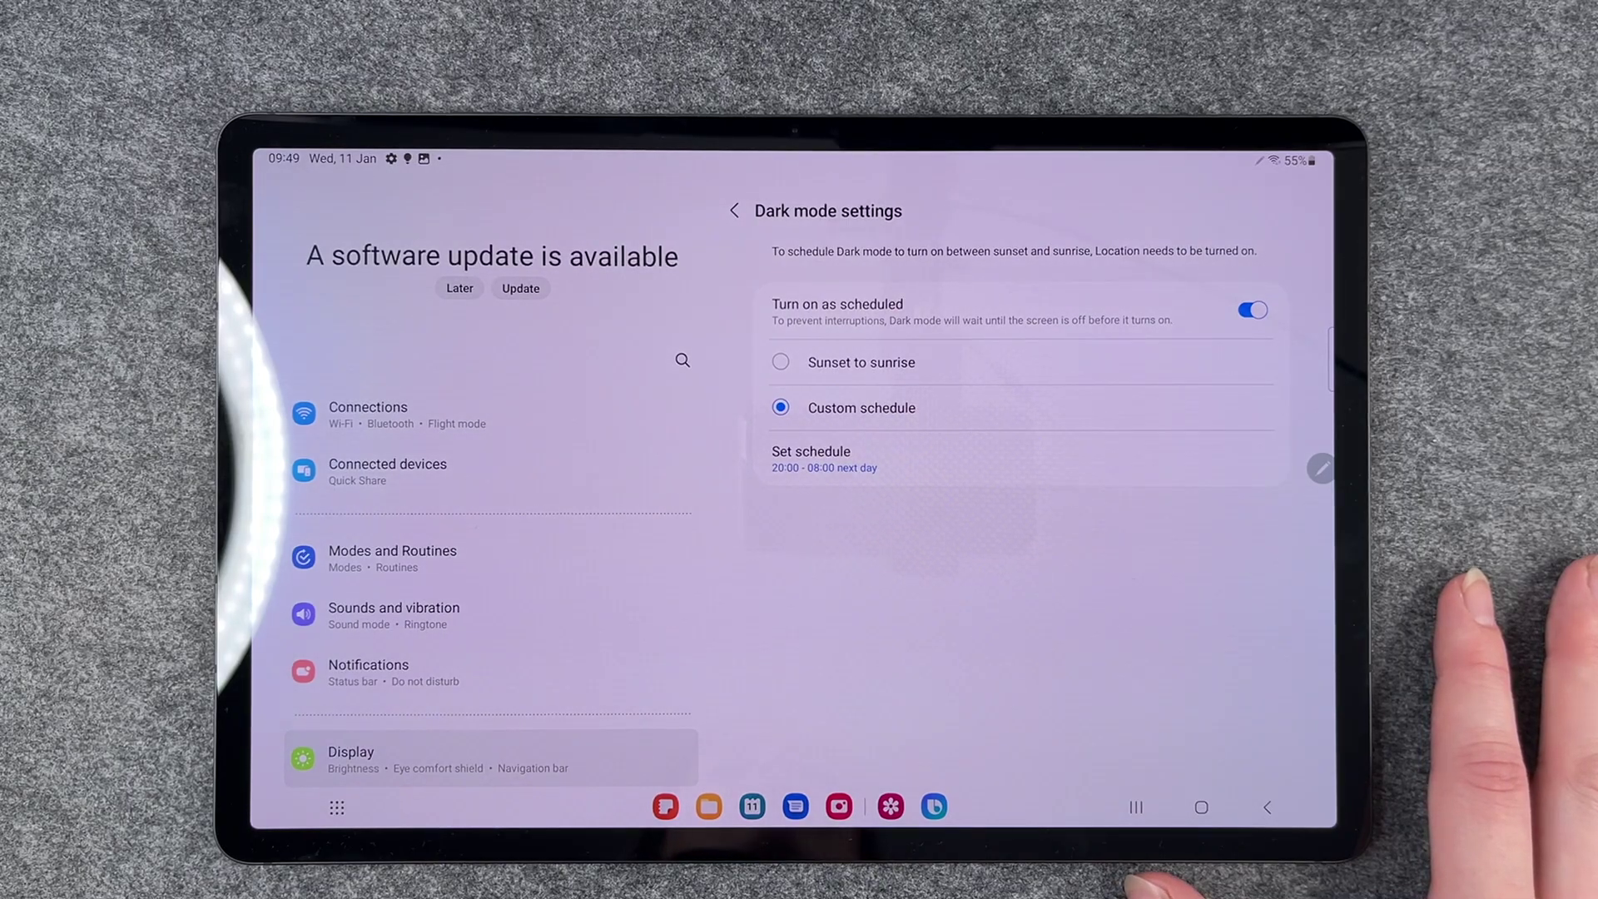
# Toggle 'Turn on as scheduled' off and on, then choose Dark on the Display page.
pyautogui.click(1252, 310)
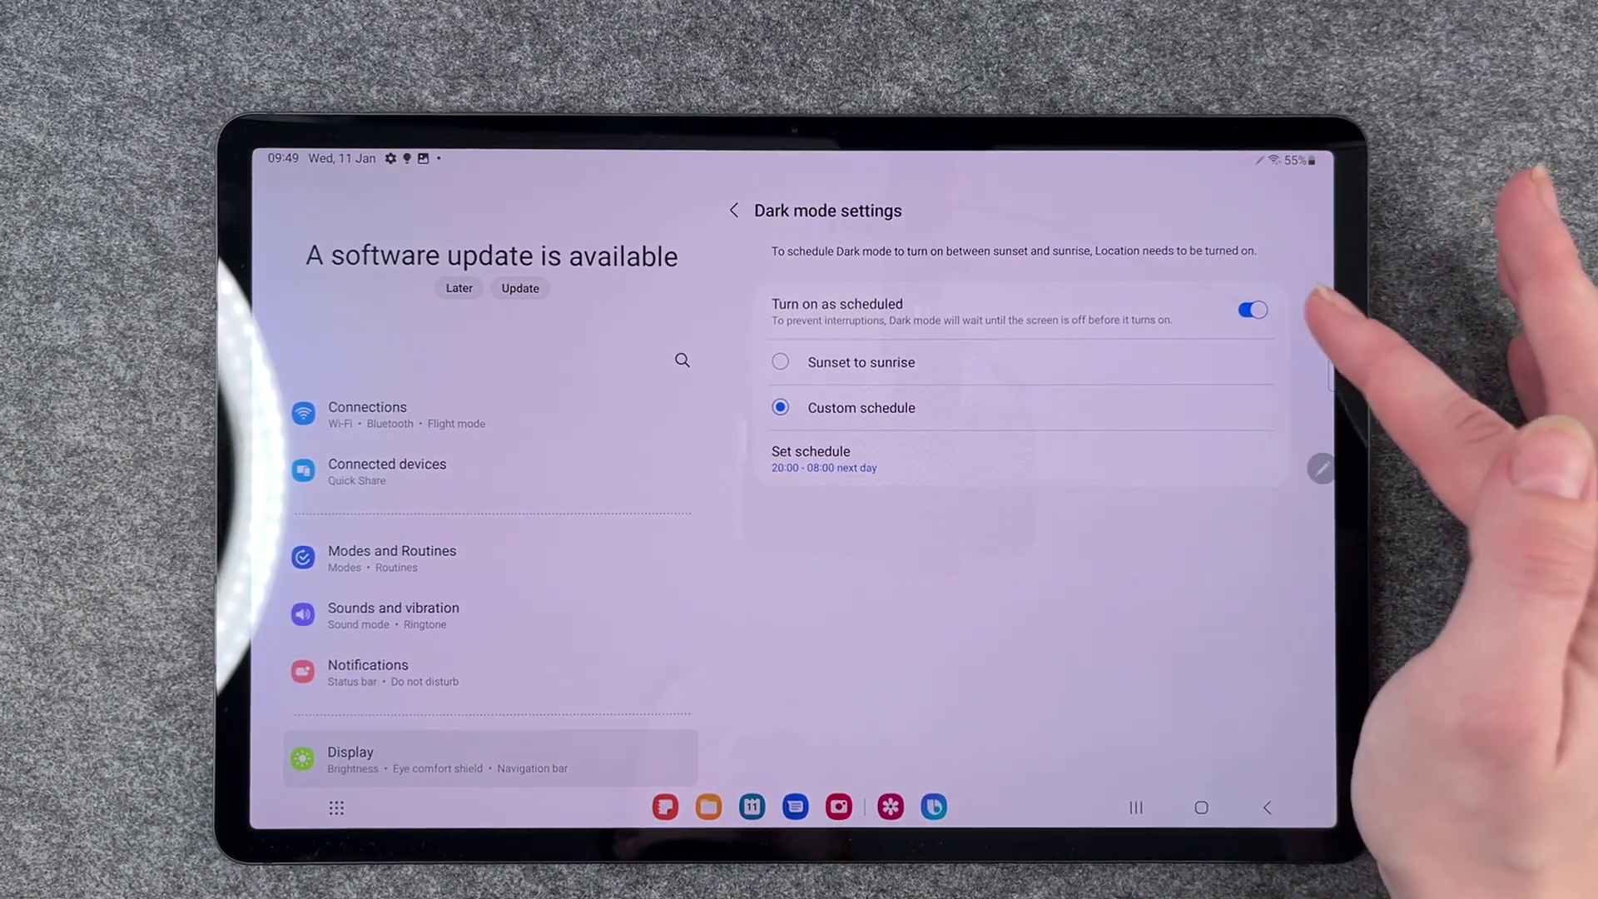
pyautogui.click(1251, 309)
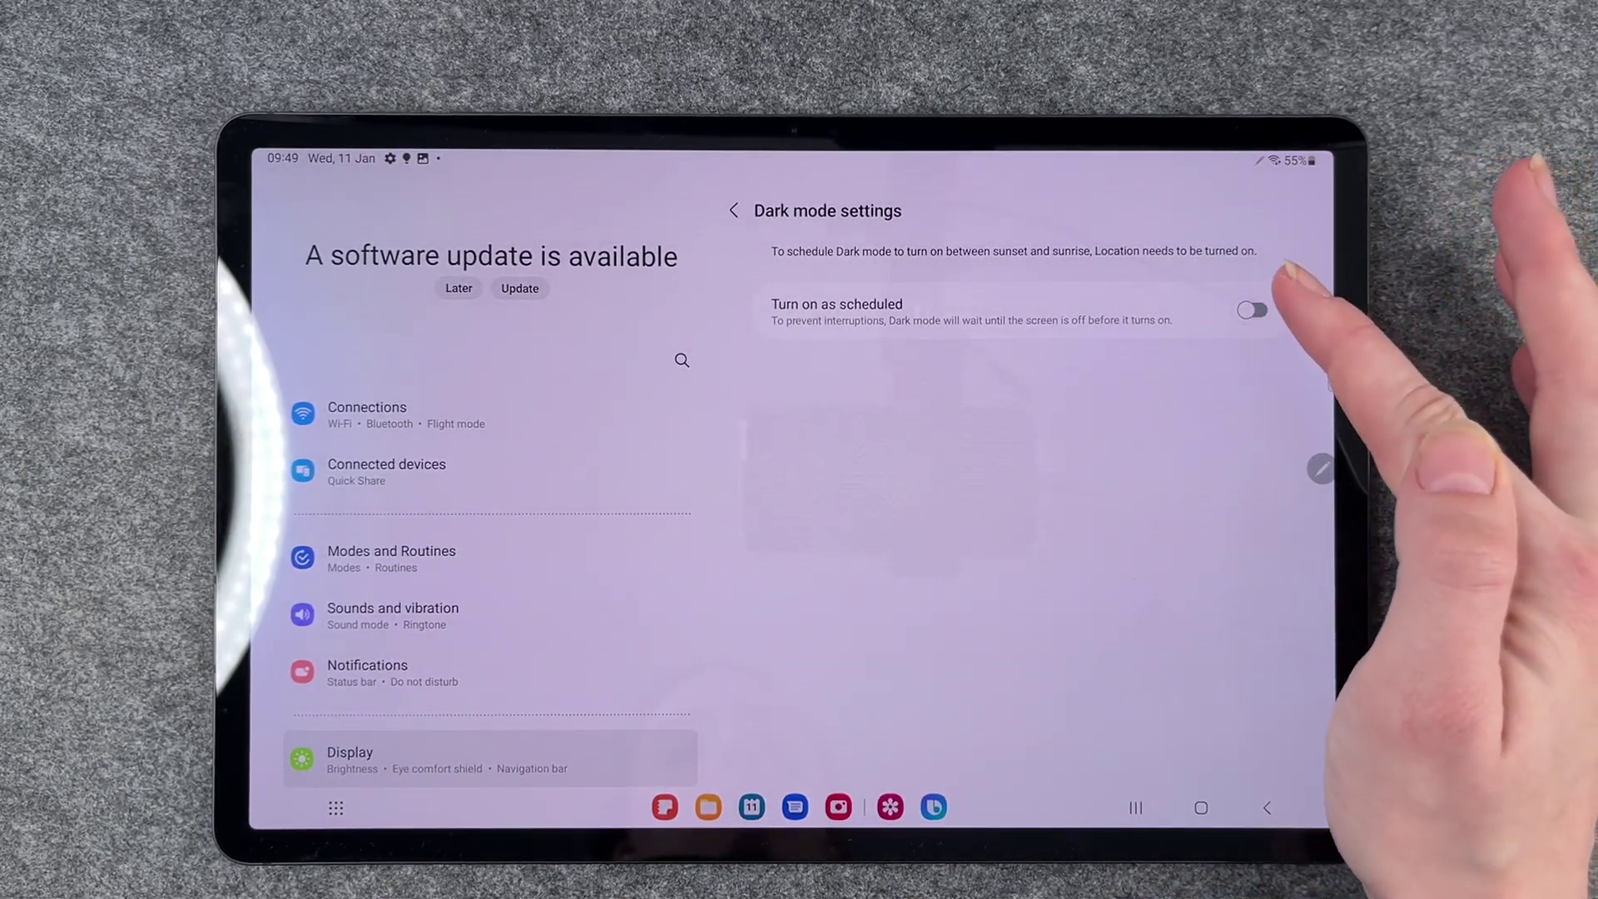
pyautogui.click(1252, 310)
pyautogui.moveTo(1324, 475); pyautogui.dragTo(874, 475)
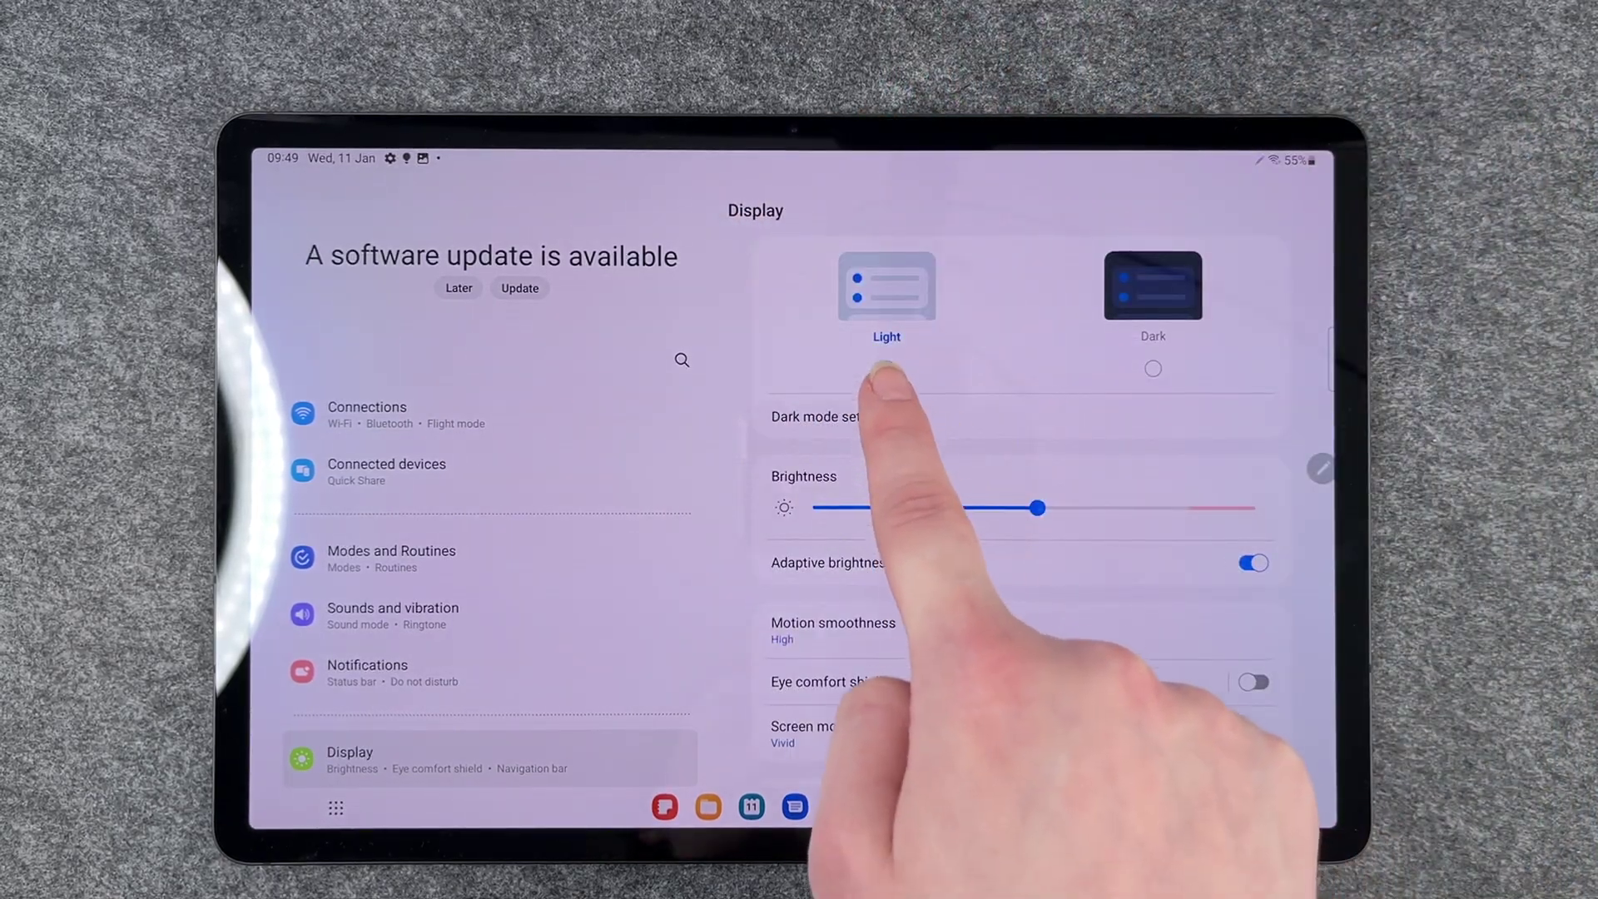
pyautogui.click(1152, 293)
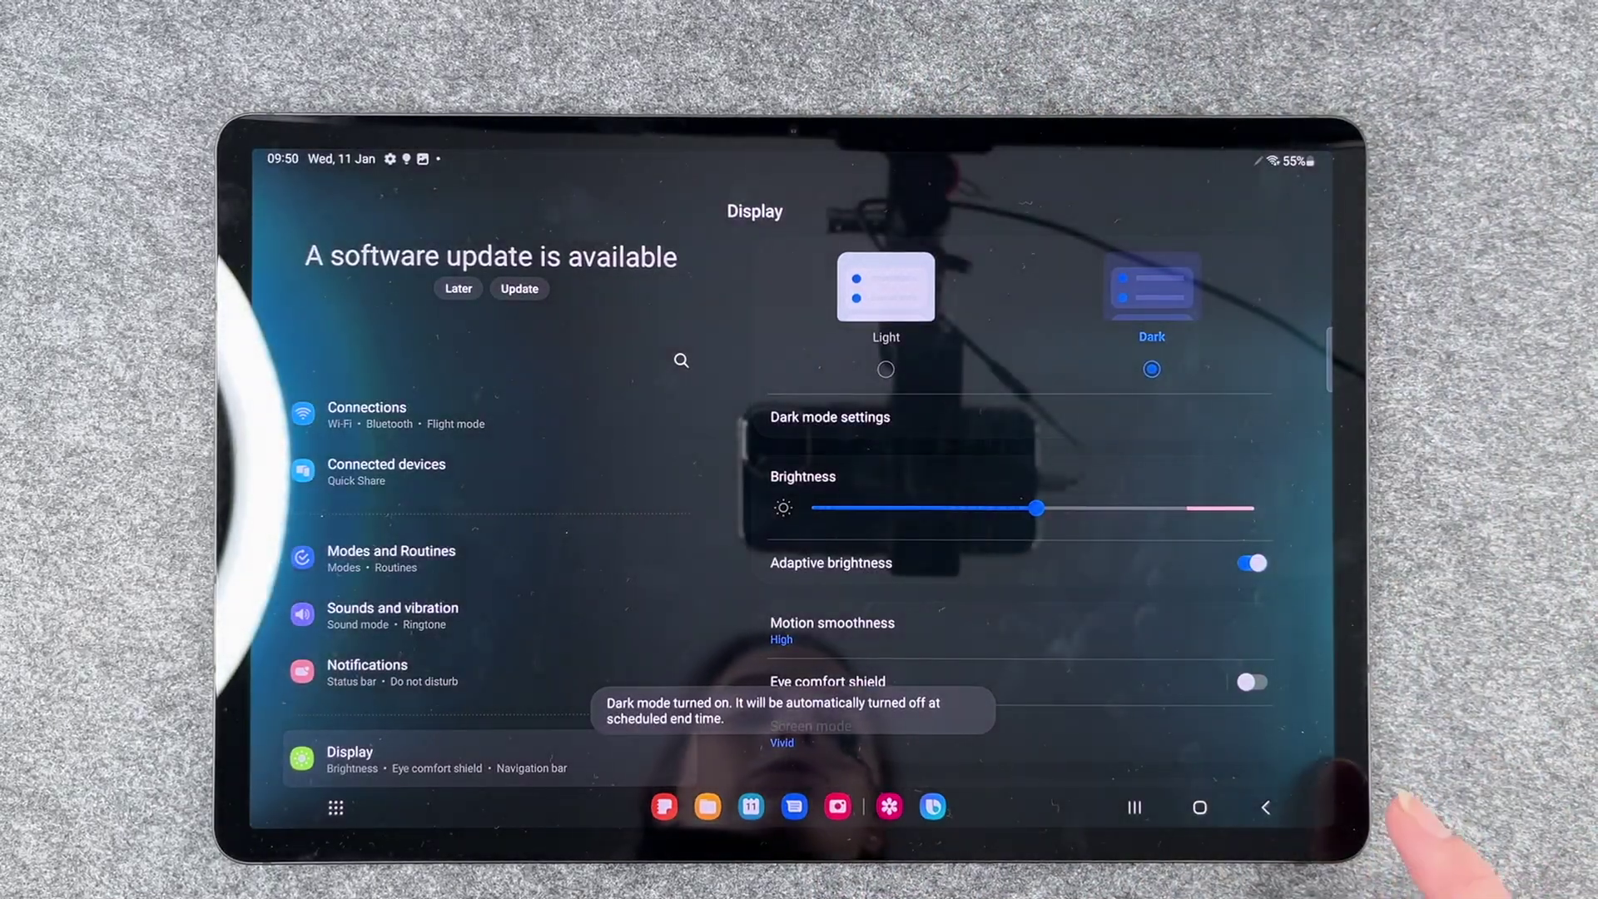